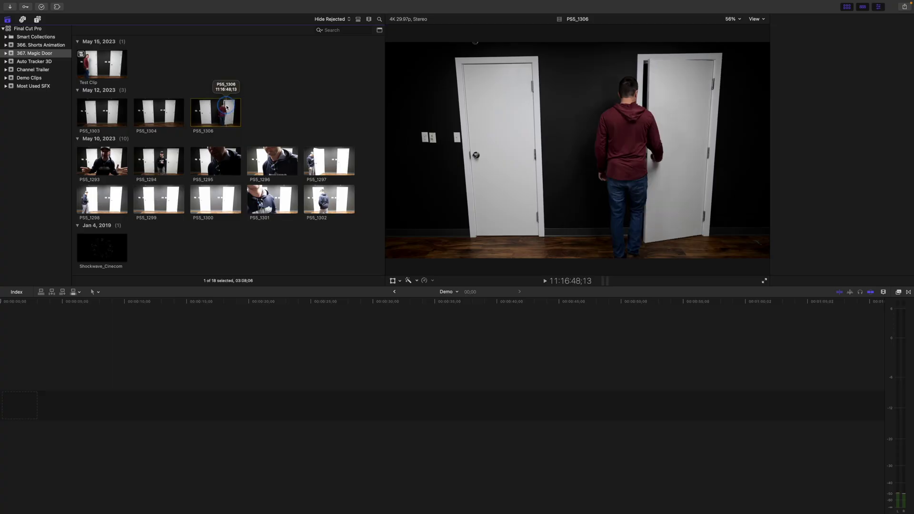
Add the PS5_1306 take to the timeline, rotate it -1° and scale it to 105%
{"action": "left_click_drag", "start_coordinate": [226, 105], "coordinate": [110, 381]}
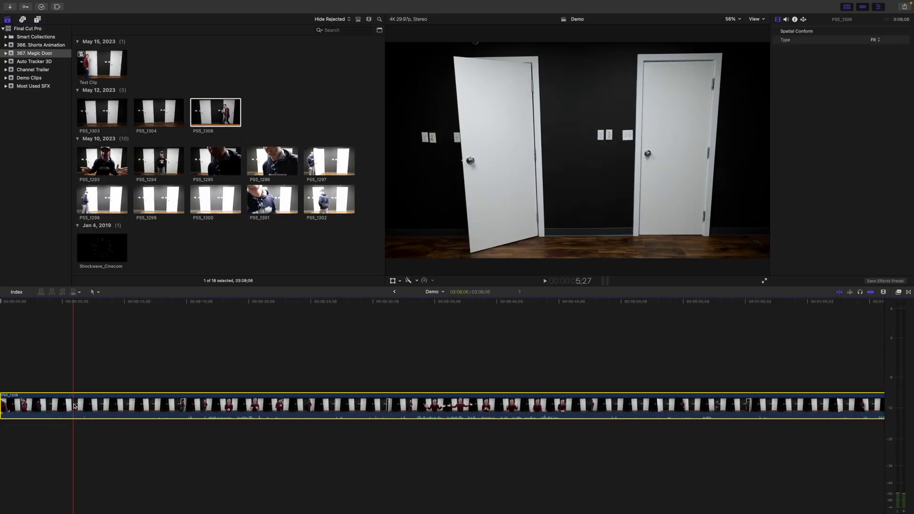
{"action": "left_click", "coordinate": [117, 381]}
{"action": "left_click", "coordinate": [117, 403]}
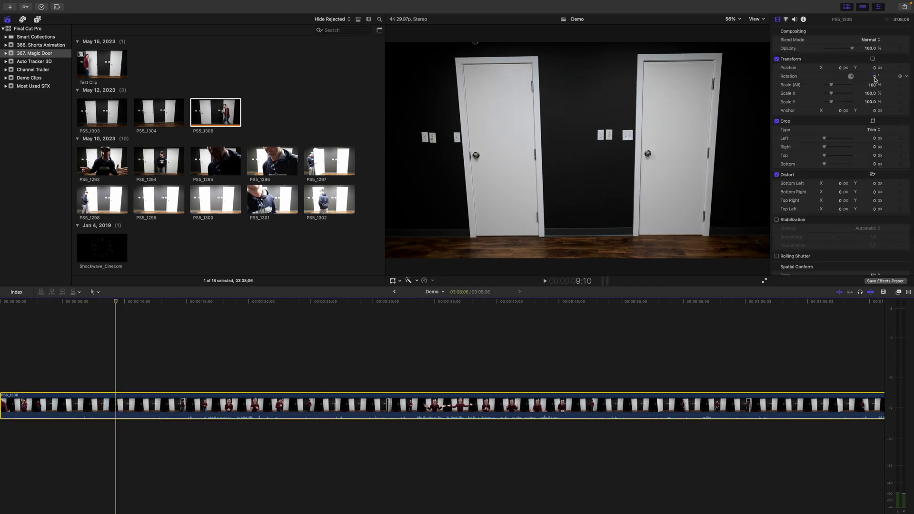
{"action": "type", "text": "-1"}
{"action": "key", "text": "Return"}
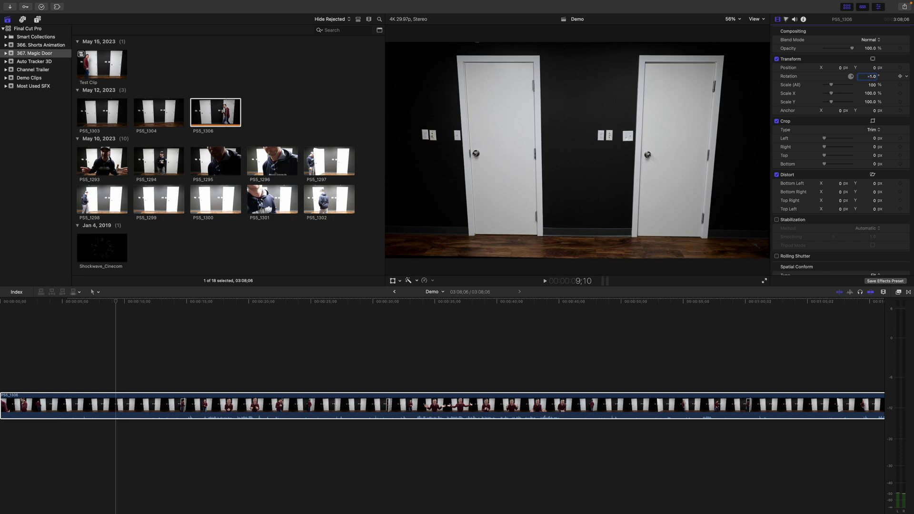
{"action": "type", "text": "105"}
{"action": "key", "text": "Return"}
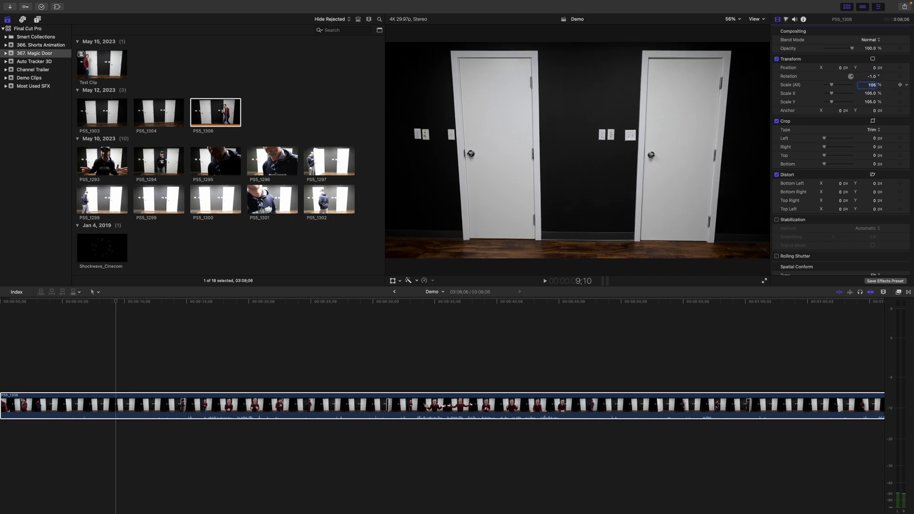
Brighten the clip's highlights and midtones with a Color Wheels correction
{"action": "left_click", "coordinate": [786, 19]}
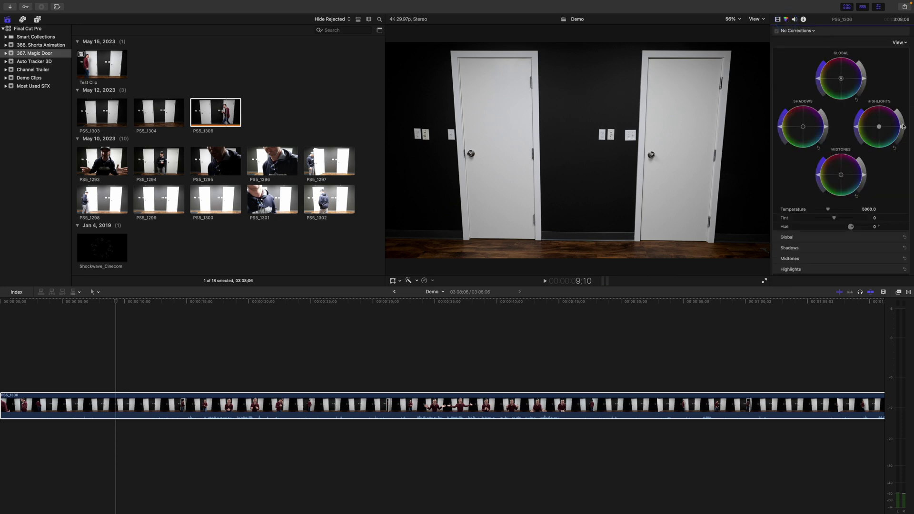
{"action": "left_click_drag", "start_coordinate": [902, 128], "coordinate": [901, 123]}
{"action": "left_click_drag", "start_coordinate": [864, 175], "coordinate": [865, 170]}
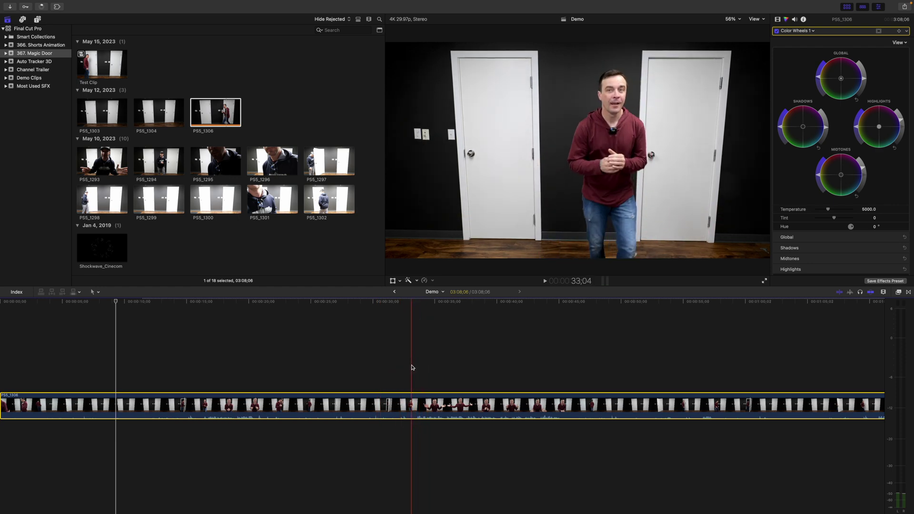
{"action": "left_click", "coordinate": [356, 370]}
Trim away the start of the PS5_1306 clip up to the playhead
{"action": "left_click", "coordinate": [354, 399]}
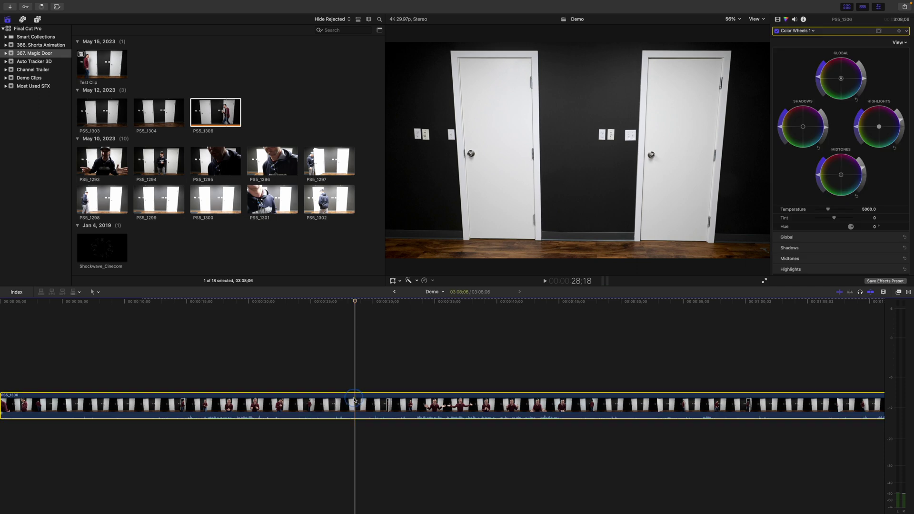
{"action": "key", "text": "alt+bracketleft"}
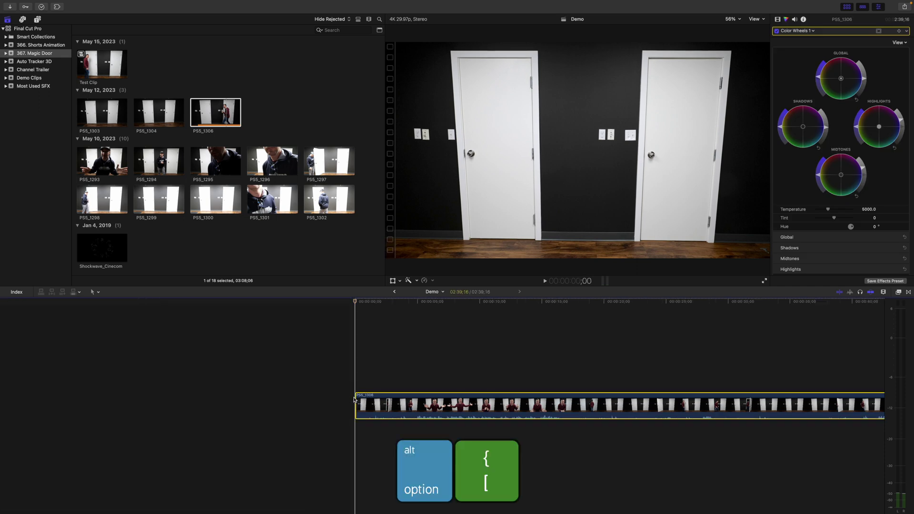
{"action": "scroll", "coordinate": [352, 381], "scroll_direction": "right", "scroll_amount": 10}
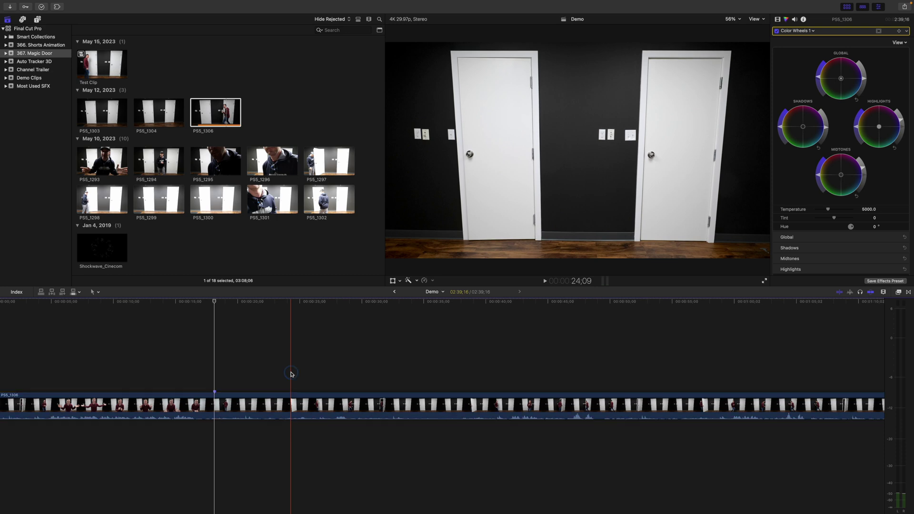
Split the clip into two pieces at 24;09
{"action": "left_click", "coordinate": [292, 374]}
{"action": "left_click", "coordinate": [291, 399]}
{"action": "key", "text": "super+b"}
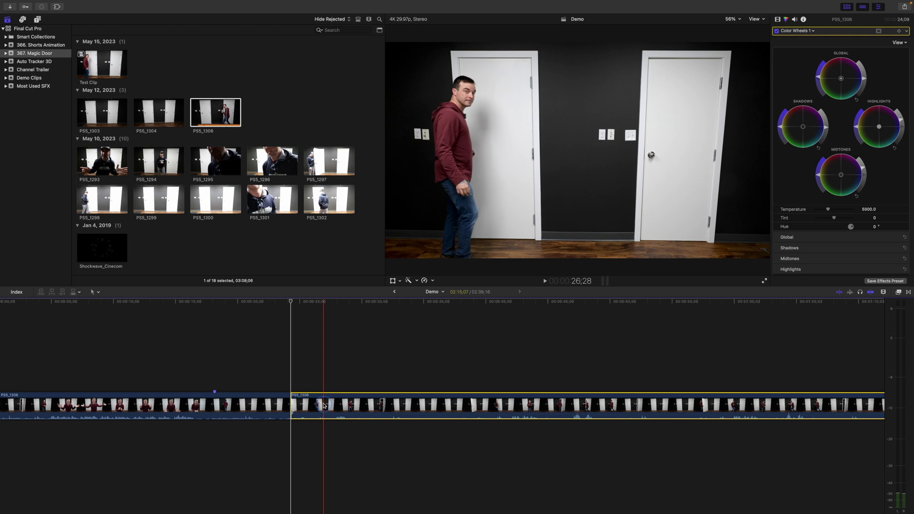
Lift the second piece into a connected lane overlapping the first, and show clips as waveforms only
{"action": "left_click_drag", "start_coordinate": [323, 405], "coordinate": [249, 373]}
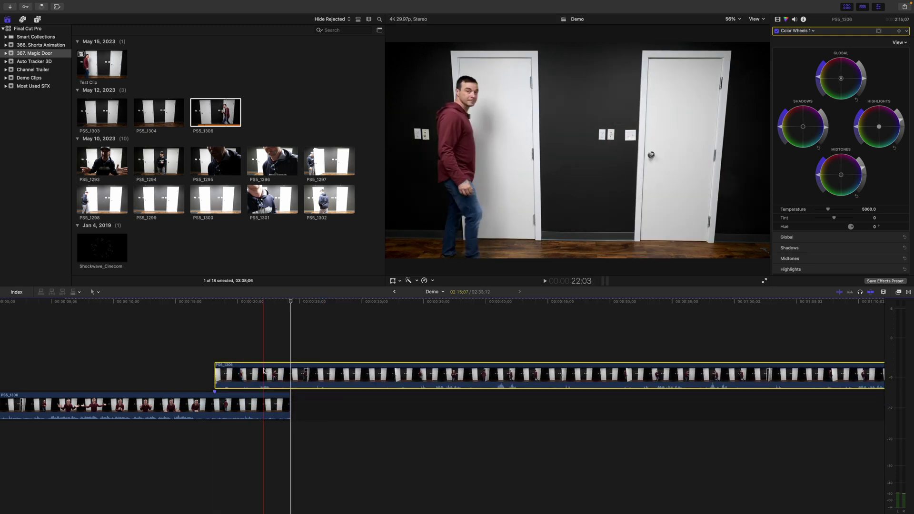
{"action": "left_click", "coordinate": [884, 293]}
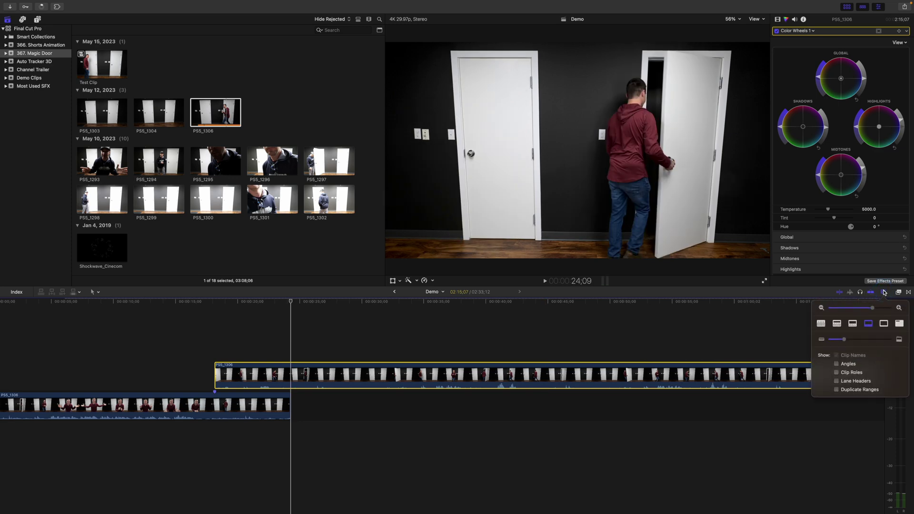
{"action": "left_click", "coordinate": [820, 325]}
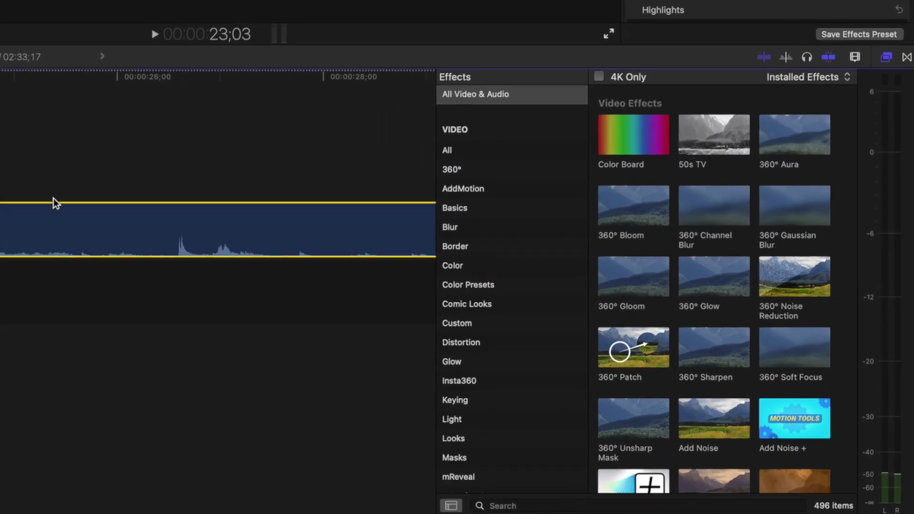
List the Masks effects and scrub through frames to check the masked blend
{"action": "left_click", "coordinate": [498, 459]}
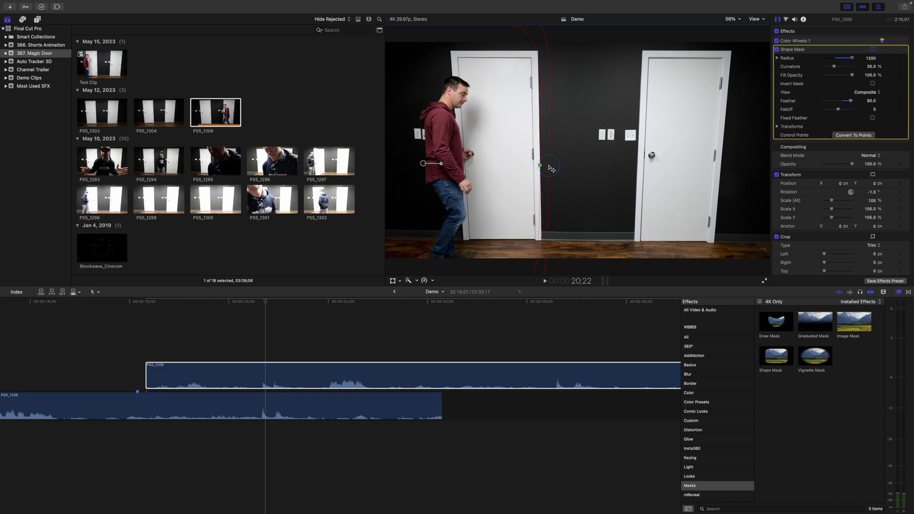
{"action": "left_click_drag", "start_coordinate": [245, 301], "coordinate": [309, 305]}
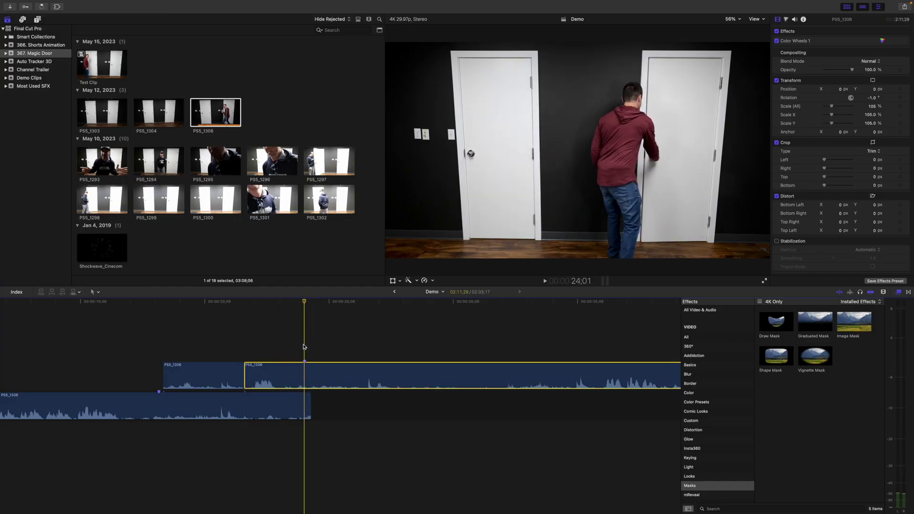
Blade the upper clip where the next take begins and lift that piece onto a third layer
{"action": "scroll", "coordinate": [304, 346], "scroll_direction": "right", "scroll_amount": 5}
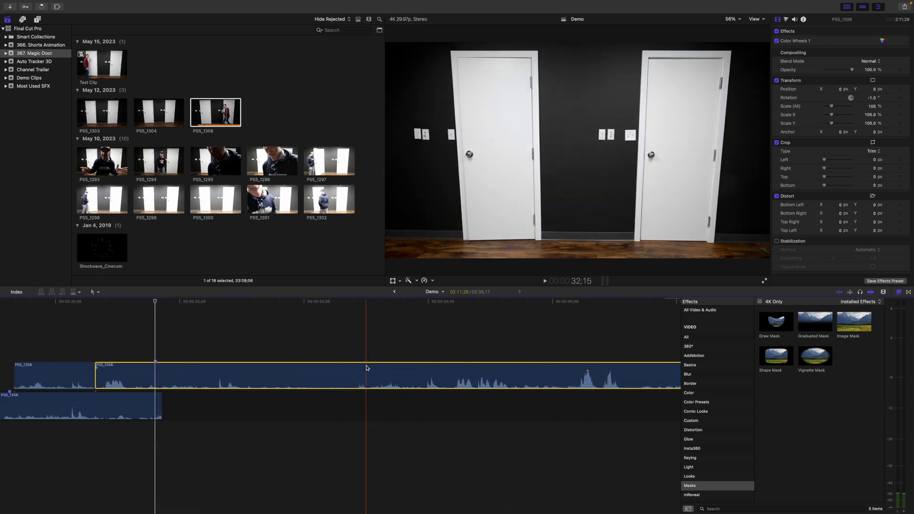
{"action": "key", "text": "super+b"}
{"action": "left_click_drag", "start_coordinate": [385, 370], "coordinate": [208, 329]}
{"action": "key", "text": "super+equal"}
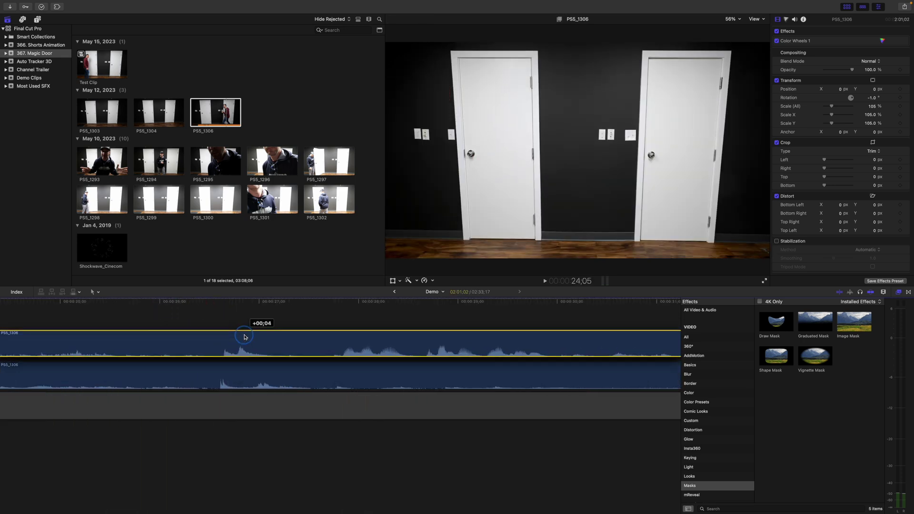
Copy the masked clip and paste only its Shape Mask, without Transform, onto the top-layer clip
{"action": "key", "text": "super+minus"}
{"action": "key", "text": "super+minus"}
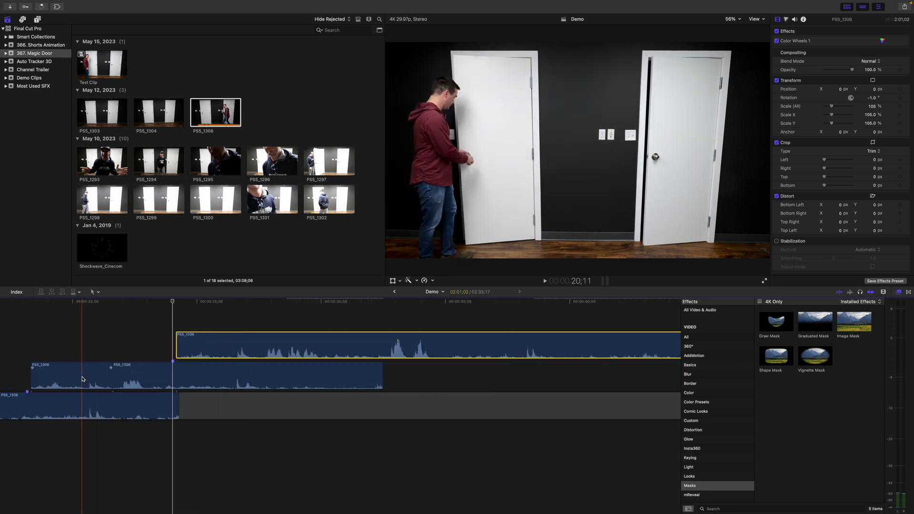
{"action": "key", "text": "super+c"}
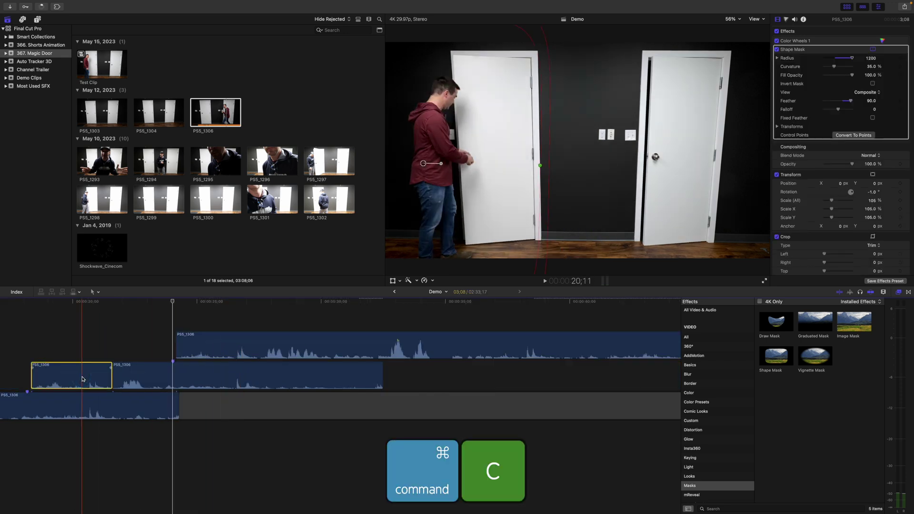
{"action": "left_click", "coordinate": [216, 348]}
{"action": "key", "text": "shift+super+v"}
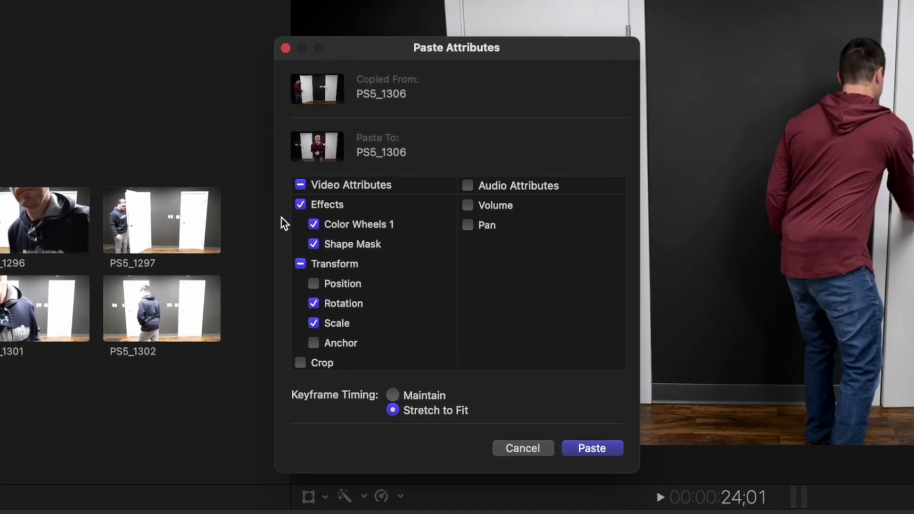
{"action": "left_click", "coordinate": [300, 204]}
{"action": "left_click", "coordinate": [313, 244]}
{"action": "left_click", "coordinate": [301, 264]}
{"action": "left_click", "coordinate": [592, 448]}
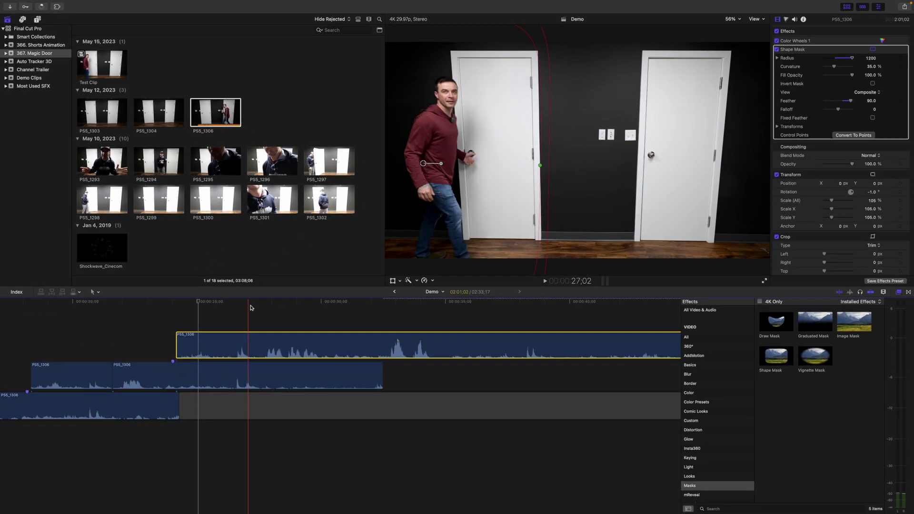
Split the top-layer clip where the man reaches the right-hand door and select the later piece
{"action": "left_click", "coordinate": [260, 309]}
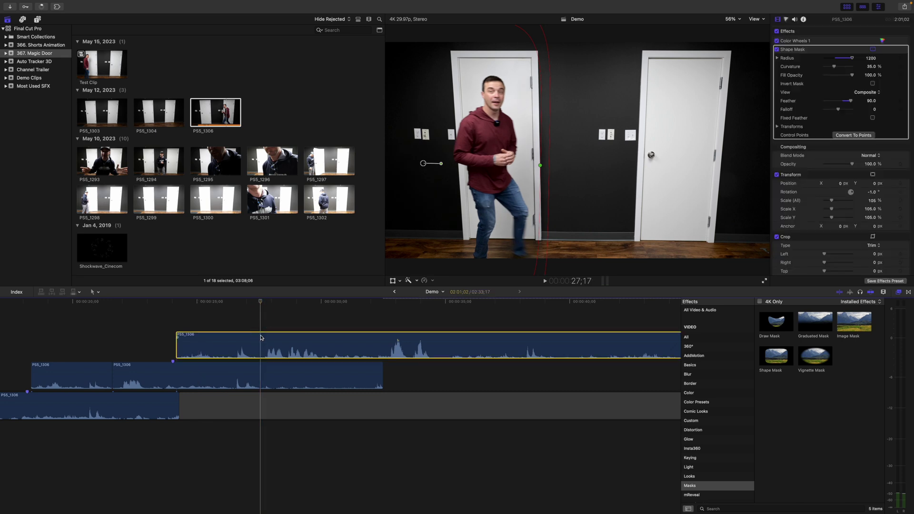
{"action": "key", "text": "super+b"}
{"action": "left_click", "coordinate": [278, 339]}
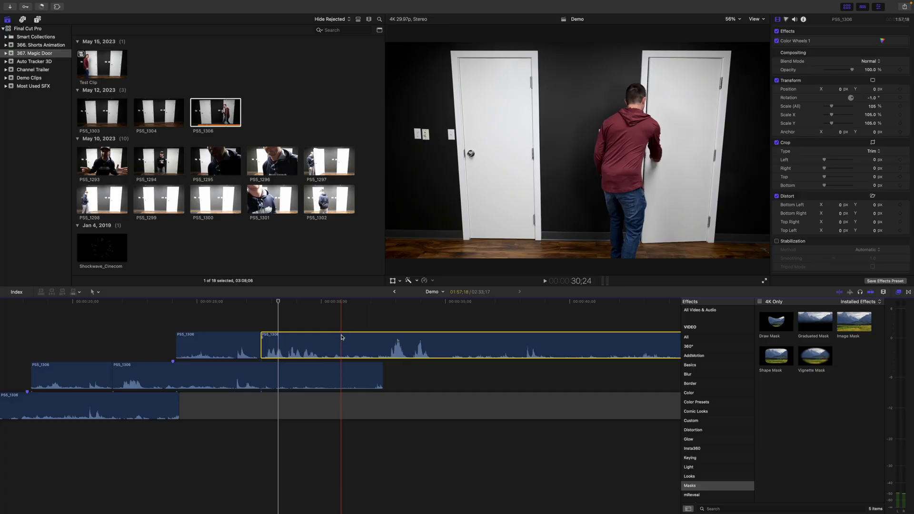
{"action": "scroll", "coordinate": [341, 337], "scroll_direction": "right", "scroll_amount": 15}
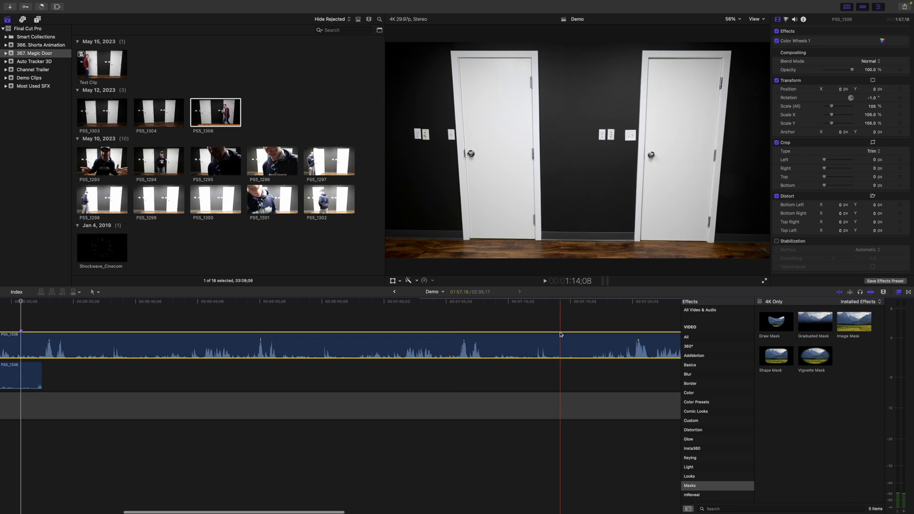
Blade the clip at the next take and move the later piece onto a new fourth layer
{"action": "key", "text": "super+minus"}
{"action": "key", "text": "super+b"}
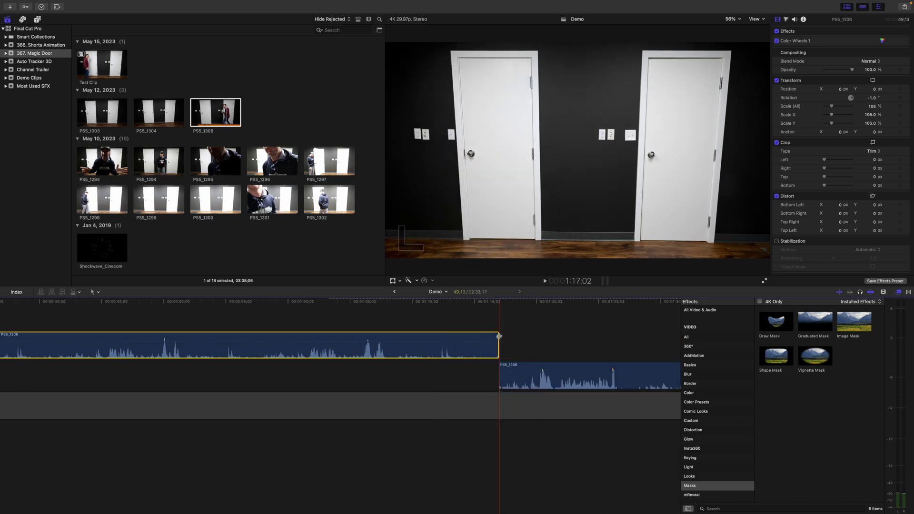
{"action": "key", "text": "shift+z"}
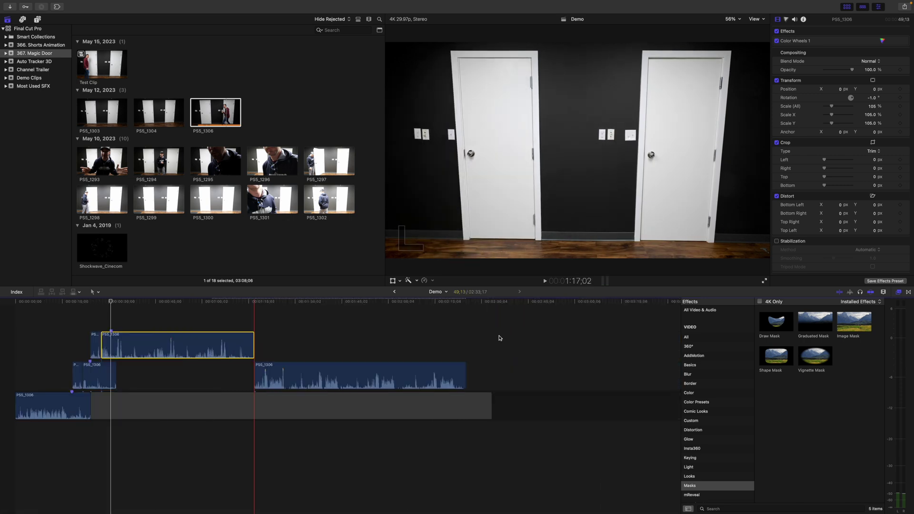
{"action": "left_click_drag", "start_coordinate": [295, 368], "coordinate": [154, 310]}
{"action": "key", "text": "super+equal"}
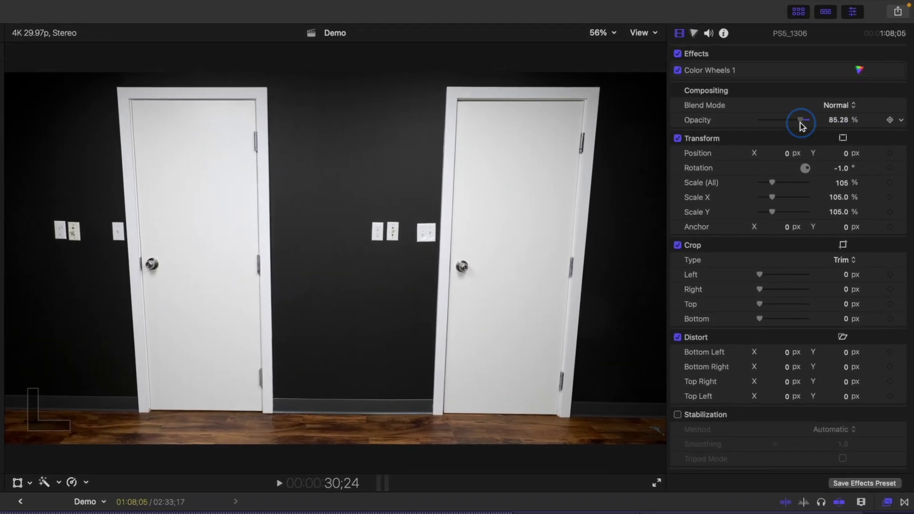
Lower the top PS5_1306 take's opacity to about 40% and reselect it around 33;01
{"action": "left_click_drag", "start_coordinate": [800, 122], "coordinate": [790, 124]}
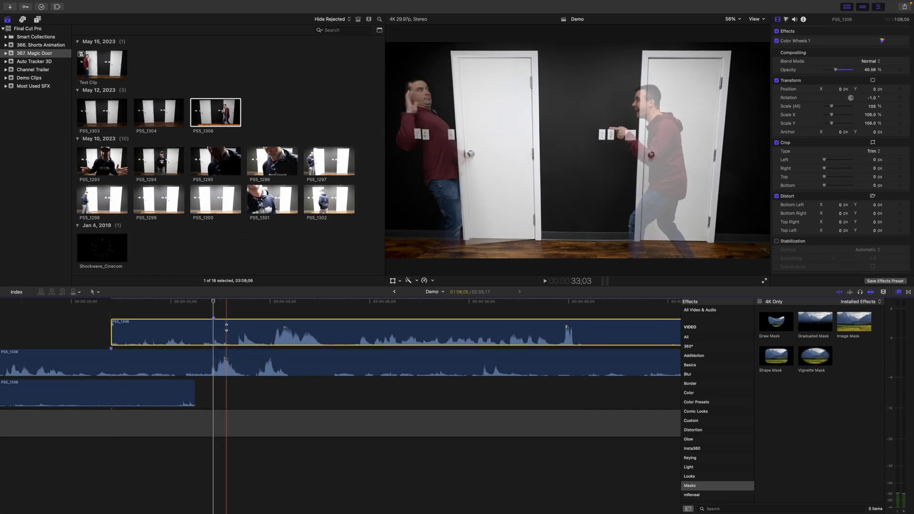
{"action": "left_click", "coordinate": [216, 348]}
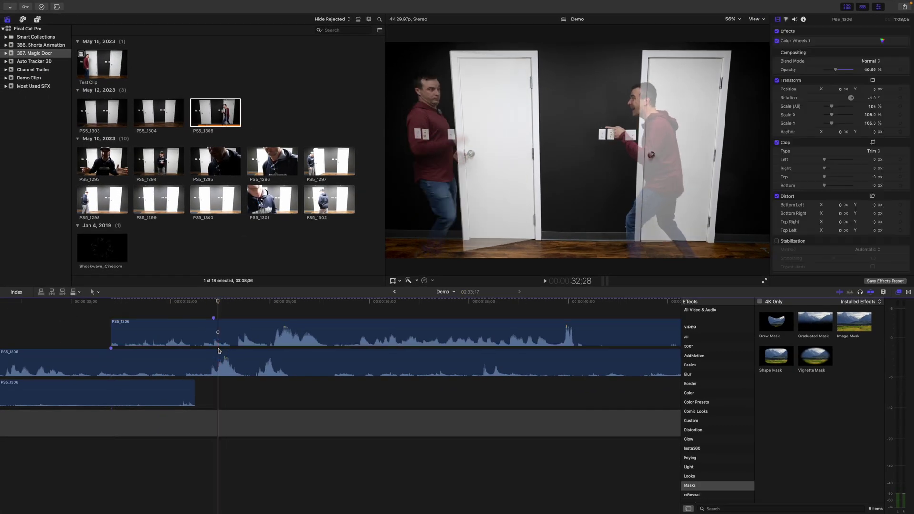
{"action": "left_click", "coordinate": [230, 328]}
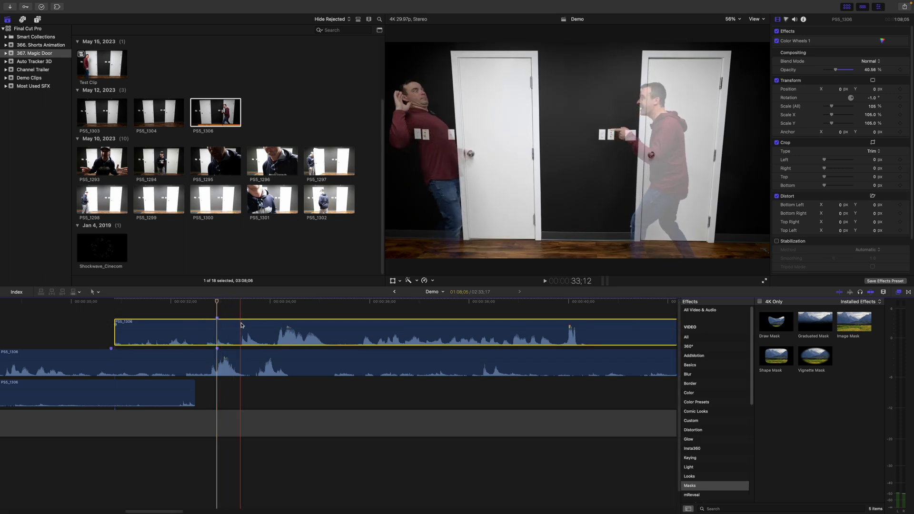
Add a Shape Mask to the upper clip, square its corners, widen it and shift it left
{"action": "left_click_drag", "start_coordinate": [776, 358], "coordinate": [237, 330]}
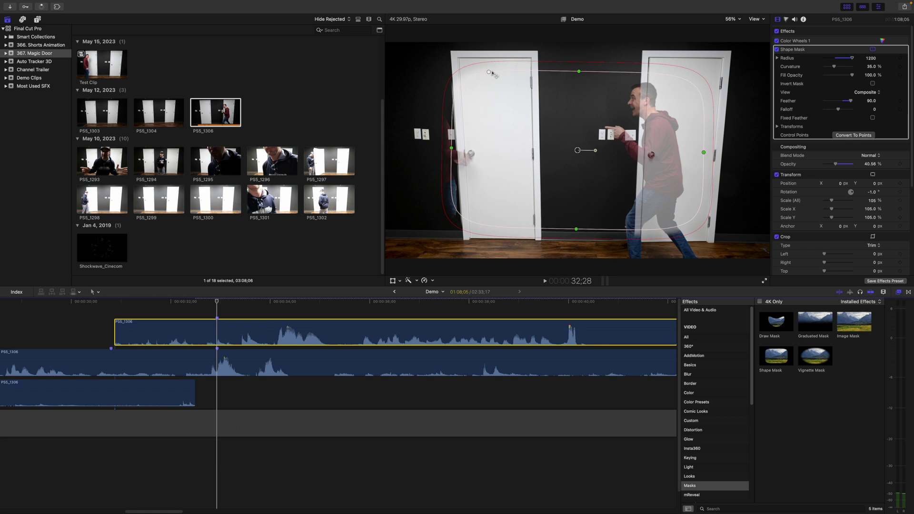
{"action": "left_click_drag", "start_coordinate": [488, 71], "coordinate": [481, 73]}
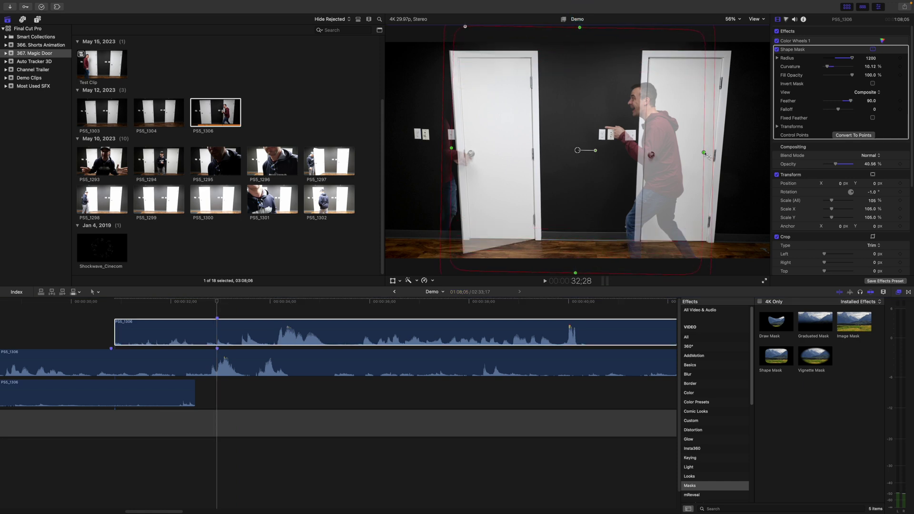
{"action": "left_click_drag", "start_coordinate": [705, 154], "coordinate": [800, 159]}
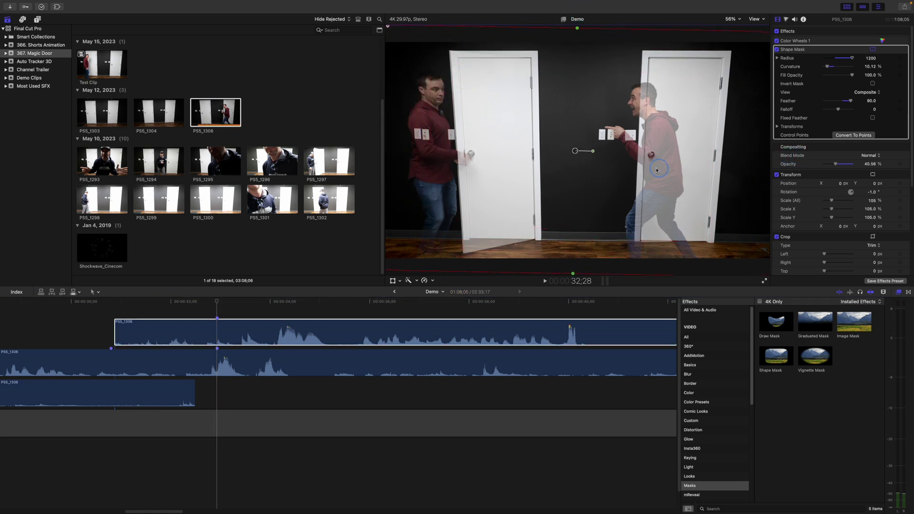
{"action": "left_click_drag", "start_coordinate": [546, 170], "coordinate": [454, 167]}
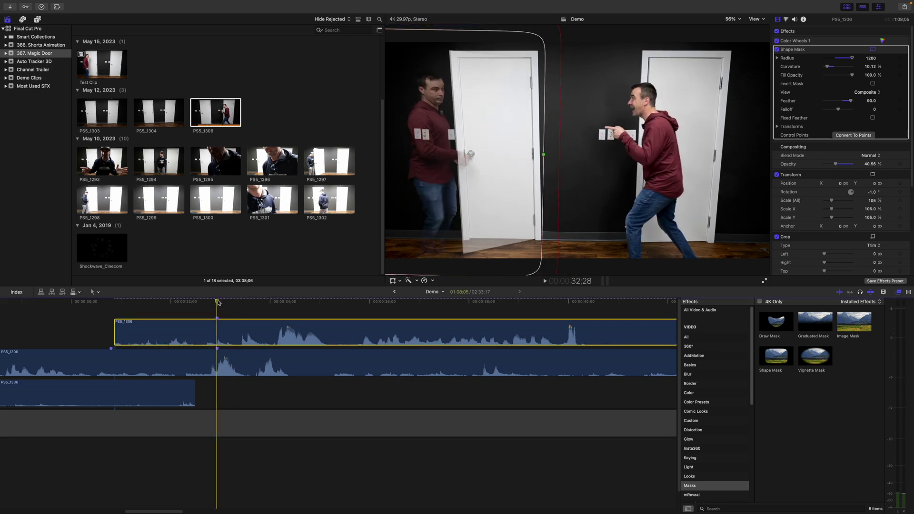
Keyframe the mask position to follow the walker from 34;10 to 36;23, then restore 100% opacity
{"action": "left_click", "coordinate": [290, 318]}
{"action": "left_click_drag", "start_coordinate": [290, 318], "coordinate": [365, 327]}
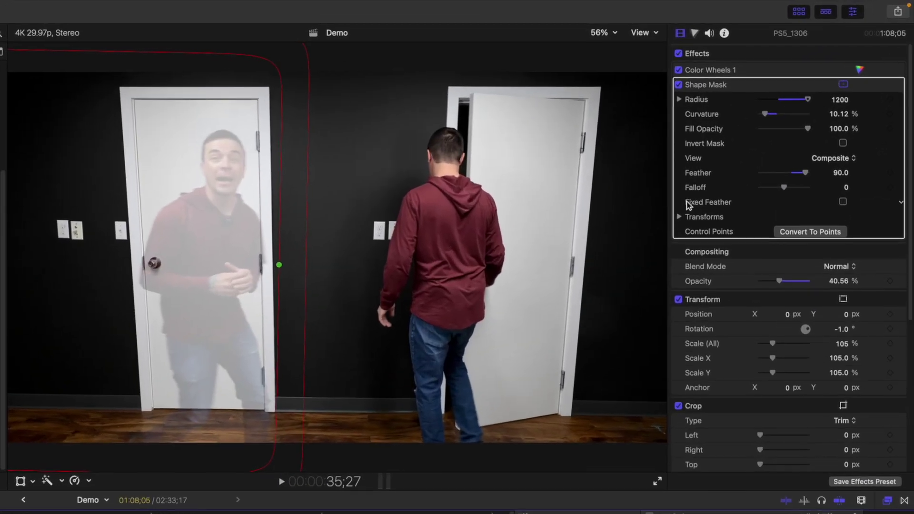
{"action": "left_click", "coordinate": [777, 126]}
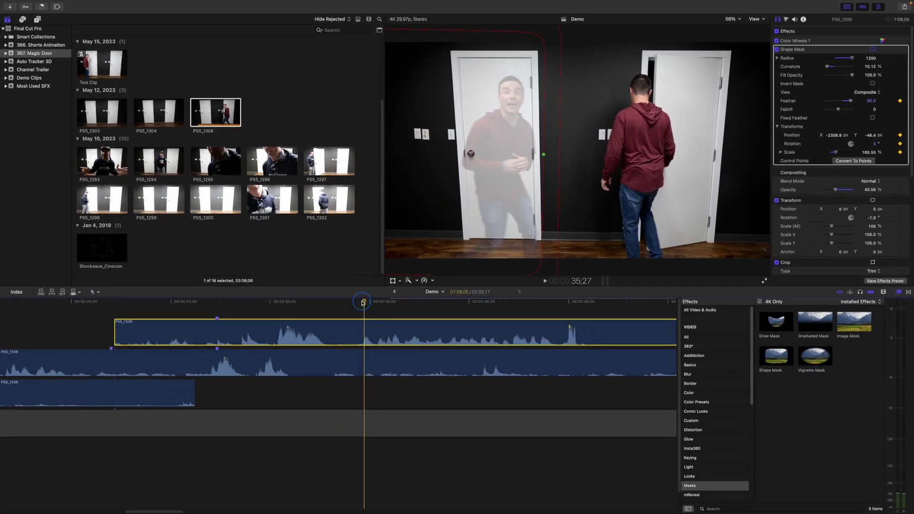
{"action": "left_click_drag", "start_coordinate": [471, 170], "coordinate": [479, 177]}
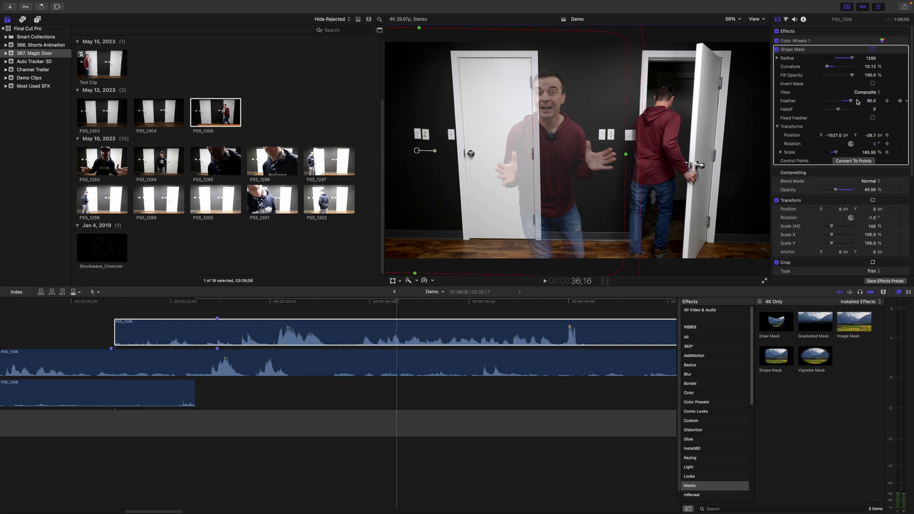
{"action": "left_click_drag", "start_coordinate": [609, 150], "coordinate": [622, 150]}
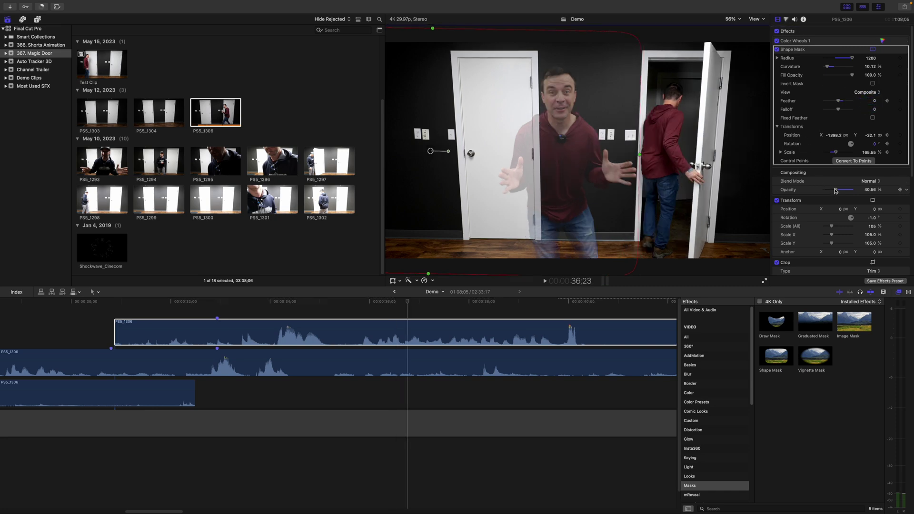
{"action": "left_click_drag", "start_coordinate": [835, 191], "coordinate": [860, 188]}
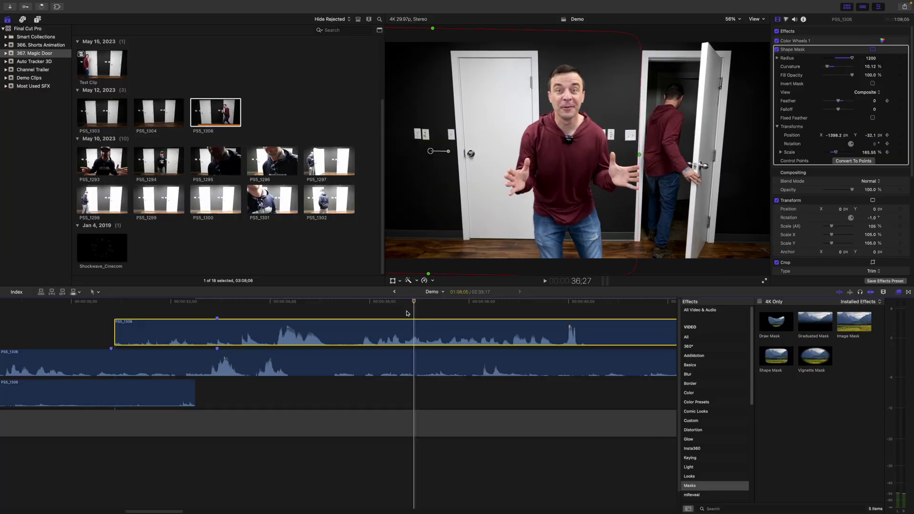
Duplicate the masked PS5_1306 clip onto a layer above and trim it to a short piece starting at 36;24
{"action": "key", "text": "Left"}
{"action": "key", "text": "Left"}
{"action": "key", "text": "Left"}
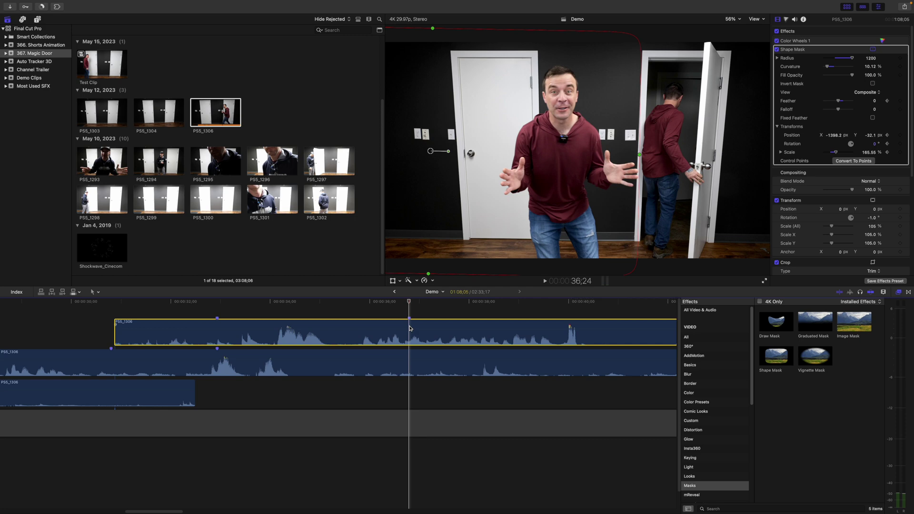
{"action": "left_click_drag", "start_coordinate": [410, 328], "coordinate": [415, 291]}
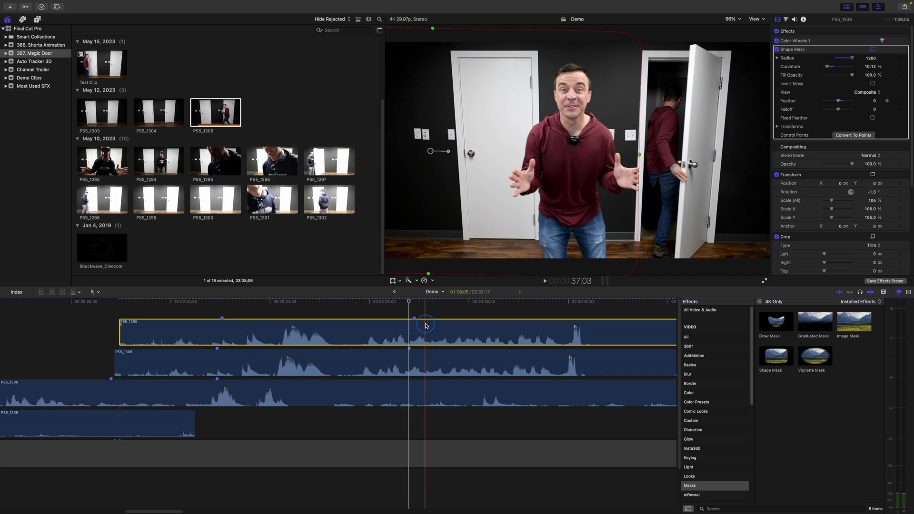
{"action": "left_click_drag", "start_coordinate": [426, 327], "coordinate": [422, 325]}
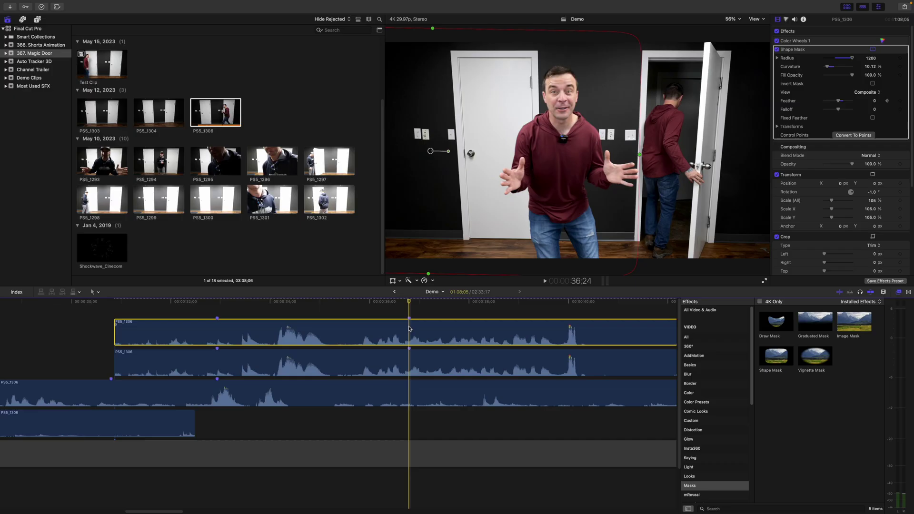
{"action": "key", "text": "alt+bracketleft"}
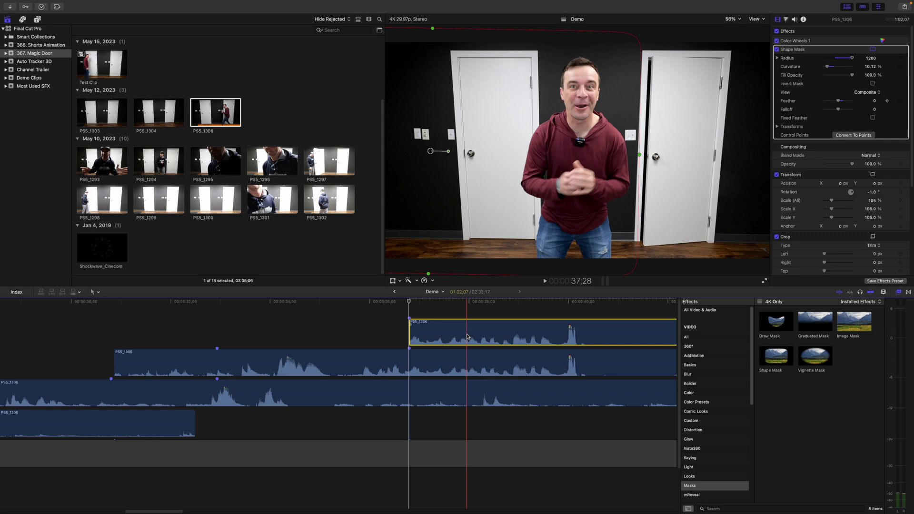
{"action": "key", "text": "alt+bracketright"}
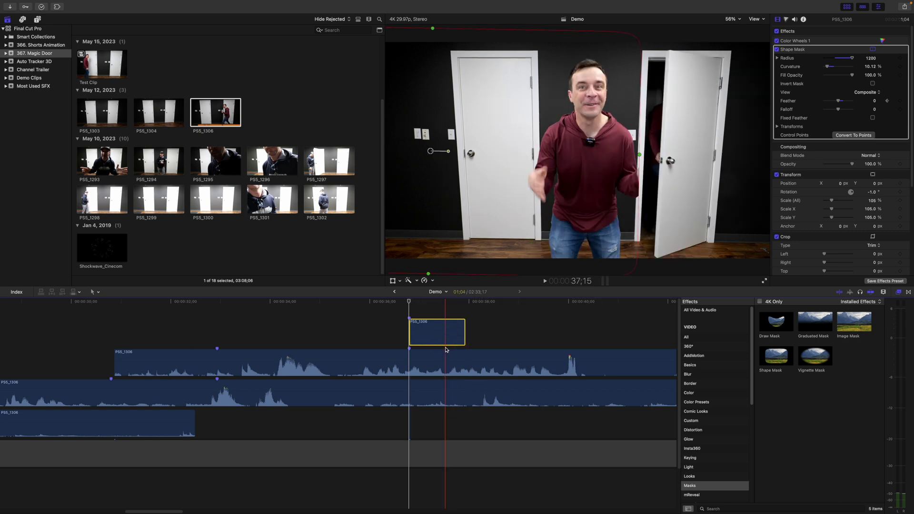
{"action": "left_click", "coordinate": [436, 333]}
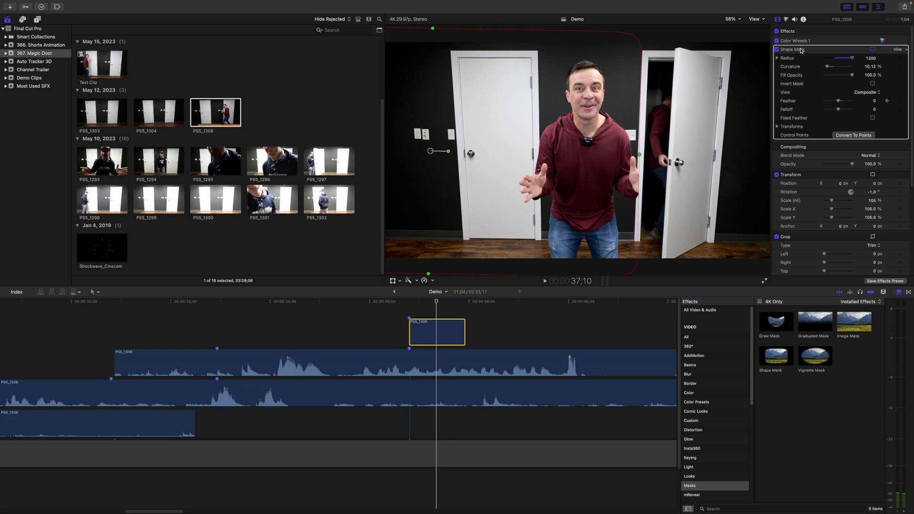
Replace the duplicate's shape mask with a Draw Mask around the hand, keyframing its control points at 400% zoom
{"action": "key", "text": "Delete"}
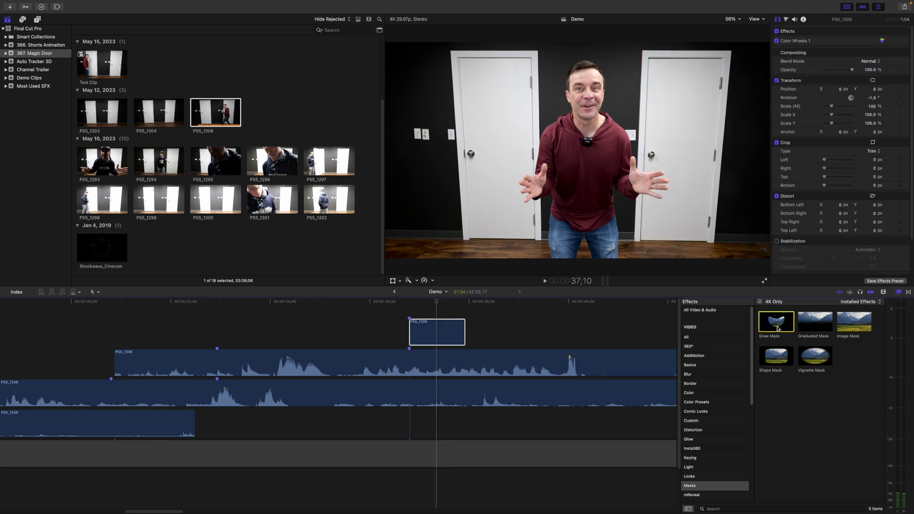
{"action": "left_click_drag", "start_coordinate": [778, 329], "coordinate": [620, 324]}
{"action": "left_click_drag", "start_coordinate": [436, 333], "coordinate": [437, 334]}
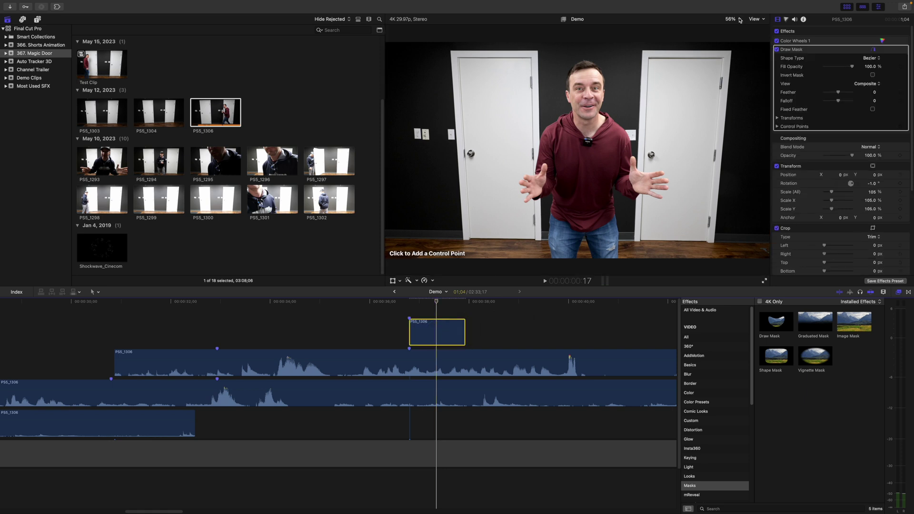
{"action": "left_click", "coordinate": [741, 84]}
{"action": "scroll", "coordinate": [704, 135], "scroll_direction": "right", "scroll_amount": 10}
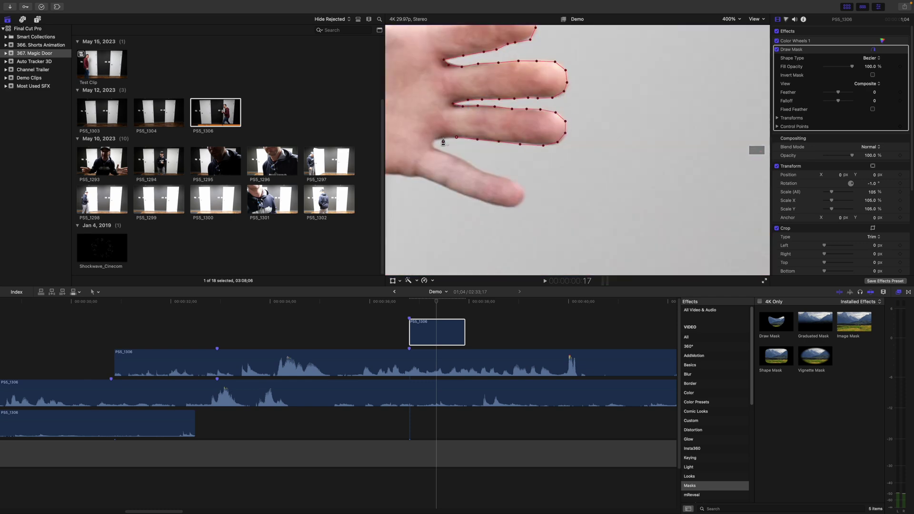
{"action": "scroll", "coordinate": [621, 263], "scroll_direction": "down", "scroll_amount": 5}
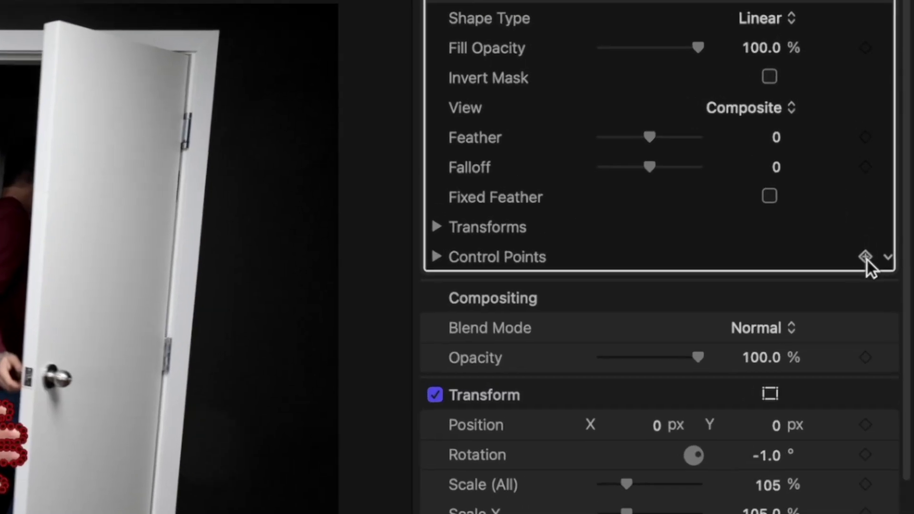
{"action": "left_click", "coordinate": [865, 257]}
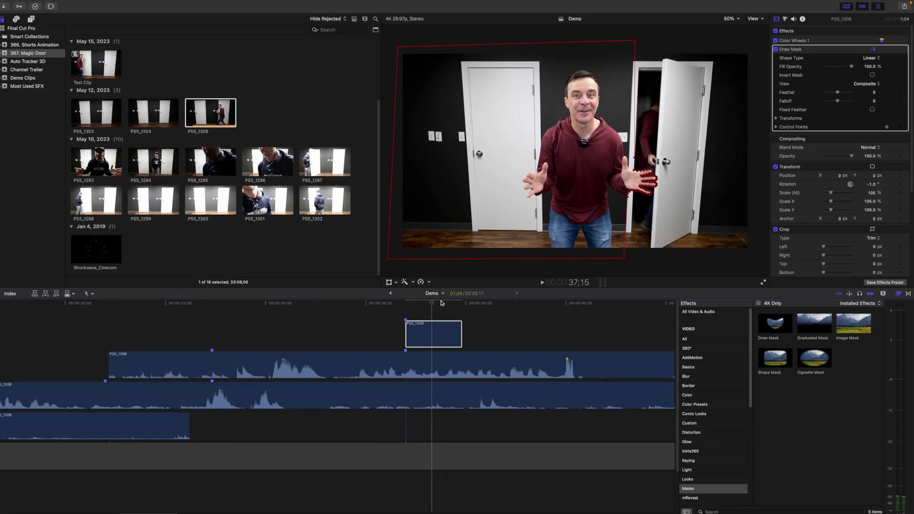
Step back one frame and reshape the draw mask outline to fit the fingers
{"action": "left_click", "coordinate": [437, 304]}
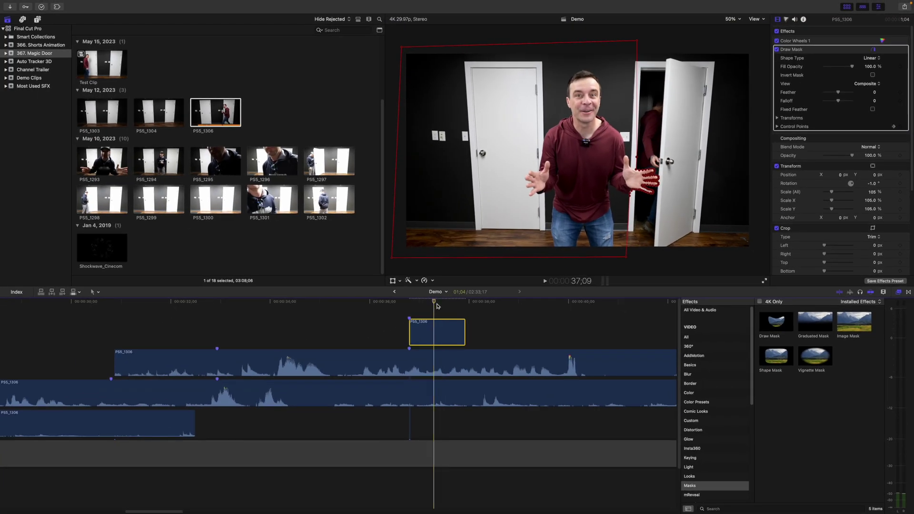
{"action": "left_click", "coordinate": [753, 153]}
{"action": "key", "text": "super+equal"}
{"action": "key", "text": "super+equal"}
{"action": "left_click_drag", "start_coordinate": [757, 153], "coordinate": [755, 151]}
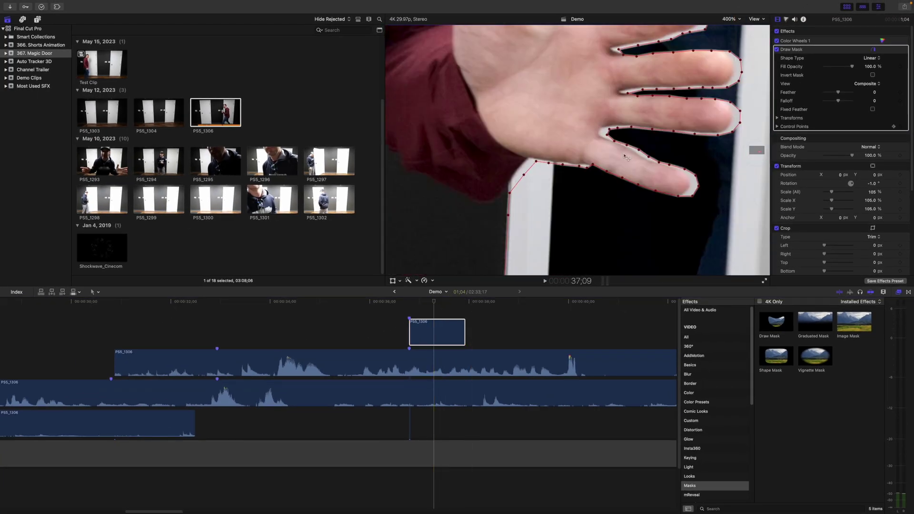
{"action": "left_click_drag", "start_coordinate": [658, 192], "coordinate": [632, 127]}
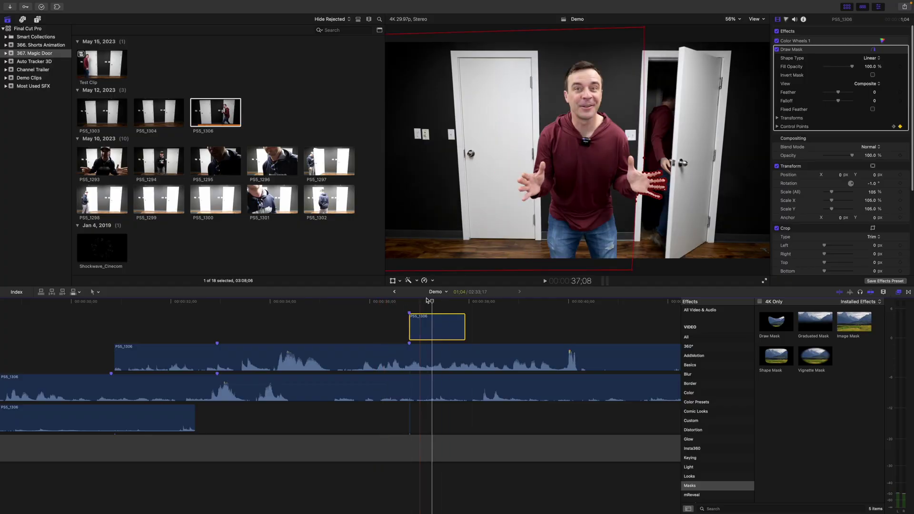
At 37;29, keyframe the main take's Shape Mask scale up to 322.33%, well past the frame
{"action": "left_click", "coordinate": [463, 304]}
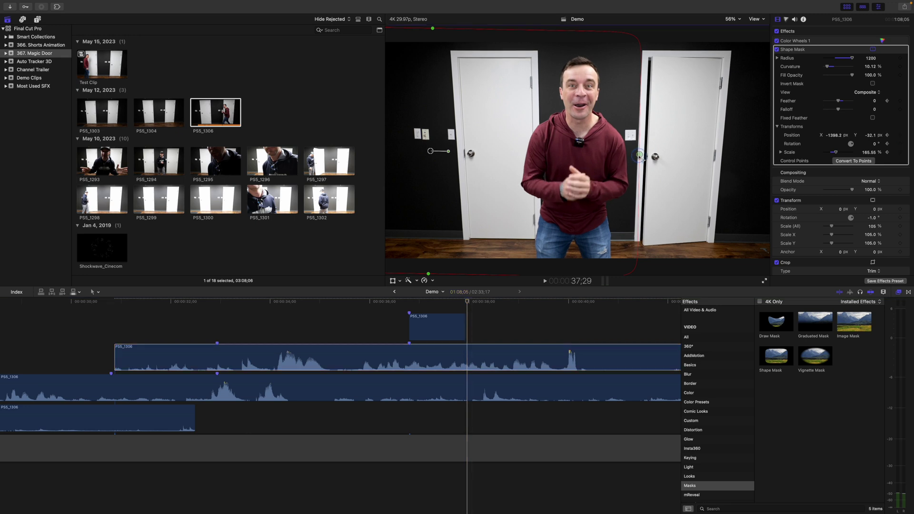
{"action": "left_click_drag", "start_coordinate": [640, 156], "coordinate": [832, 159]}
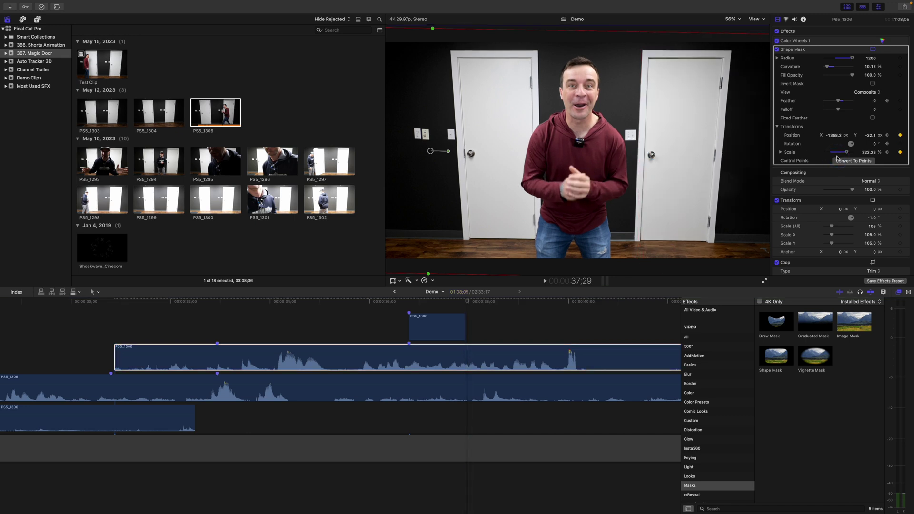